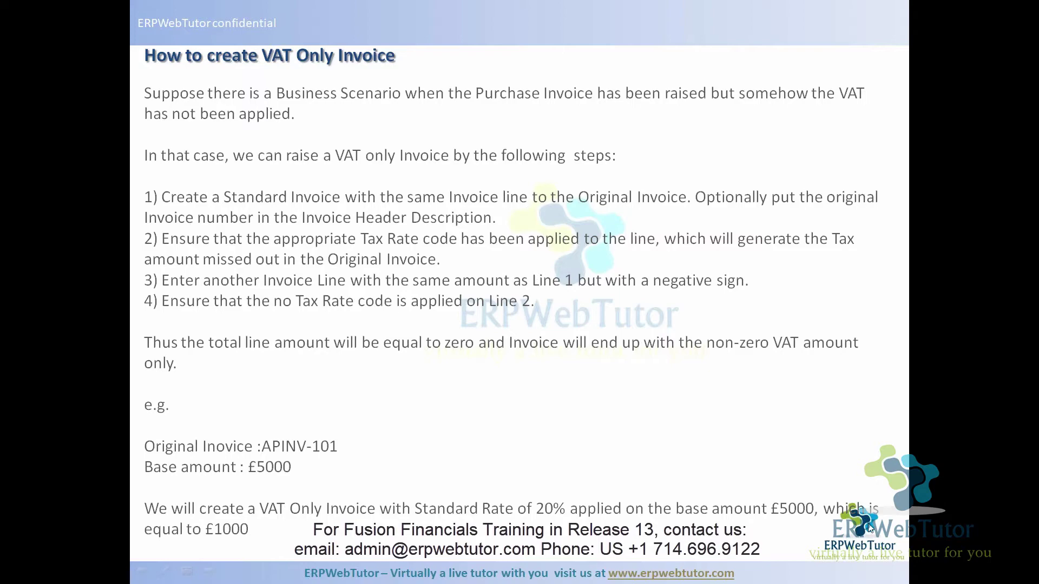
Switch to the Oracle Fusion test instance and start creating a new invoice in Payables Invoices
key("alt+Tab")
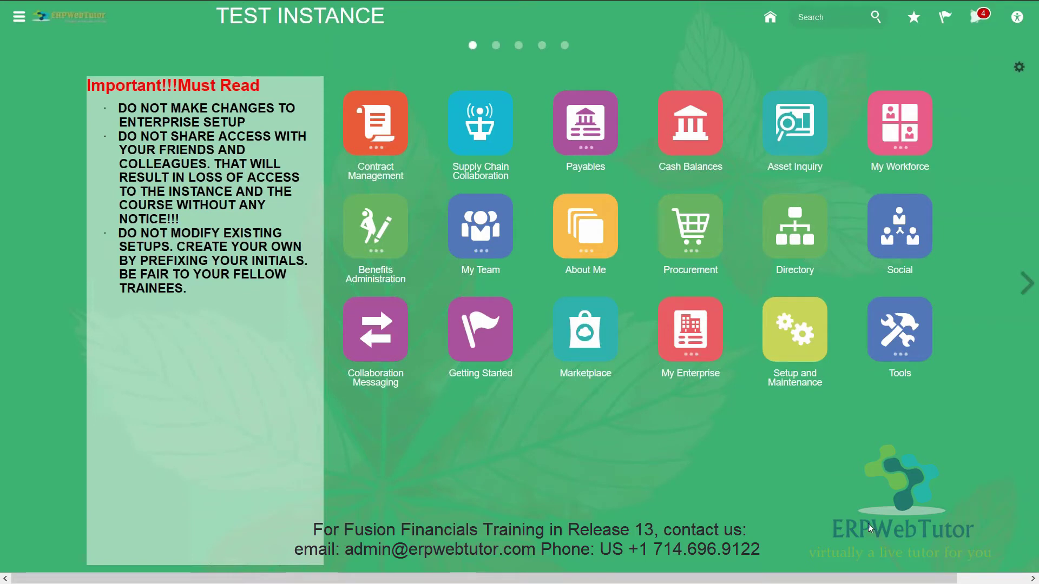
left_click(563, 112)
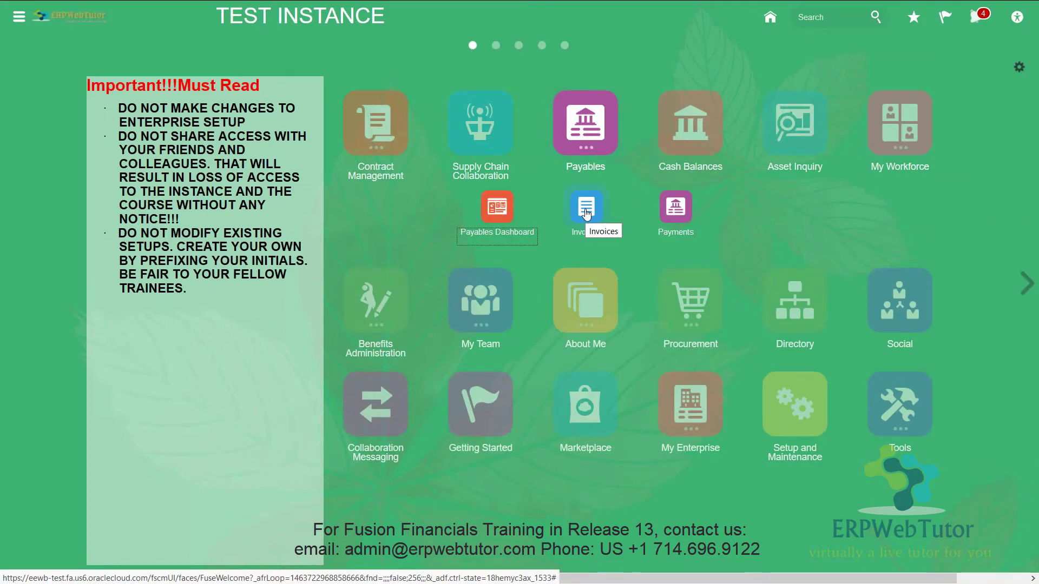
left_click(587, 215)
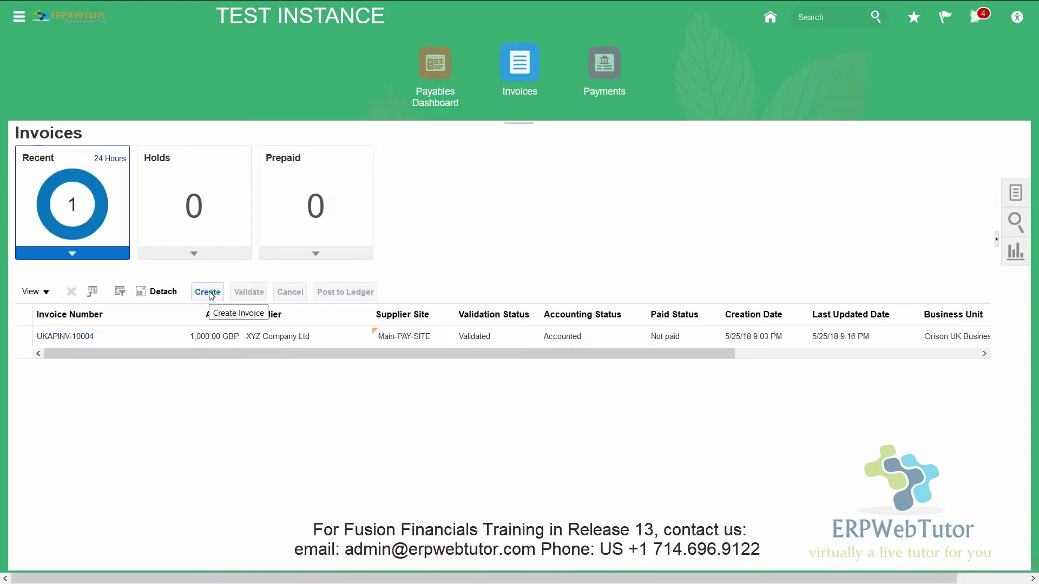
left_click(211, 296)
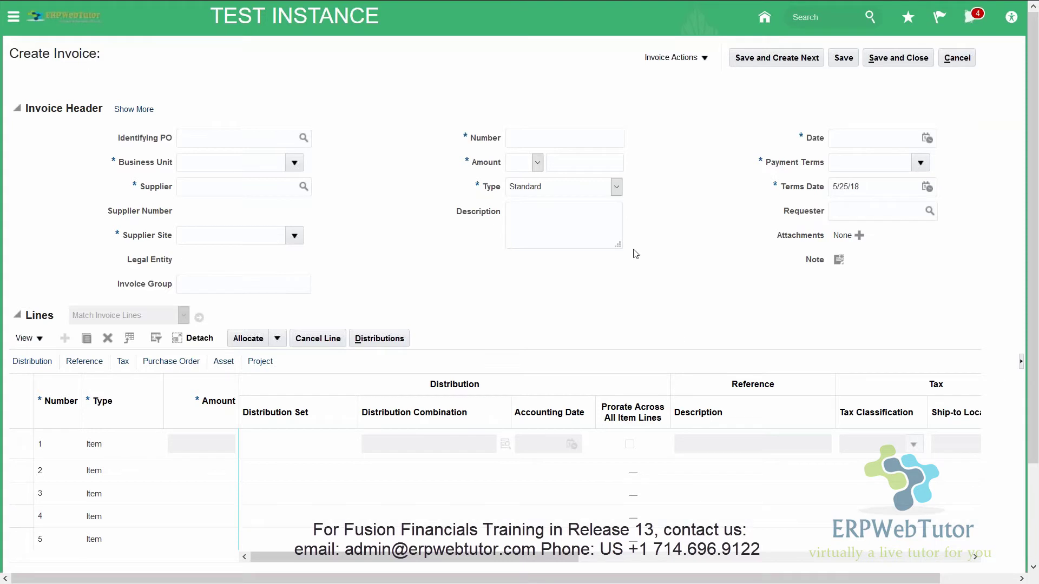
Set the invoice's business unit to Orison UK Business Unit and its supplier to XYZ Company Ltd
left_click(294, 163)
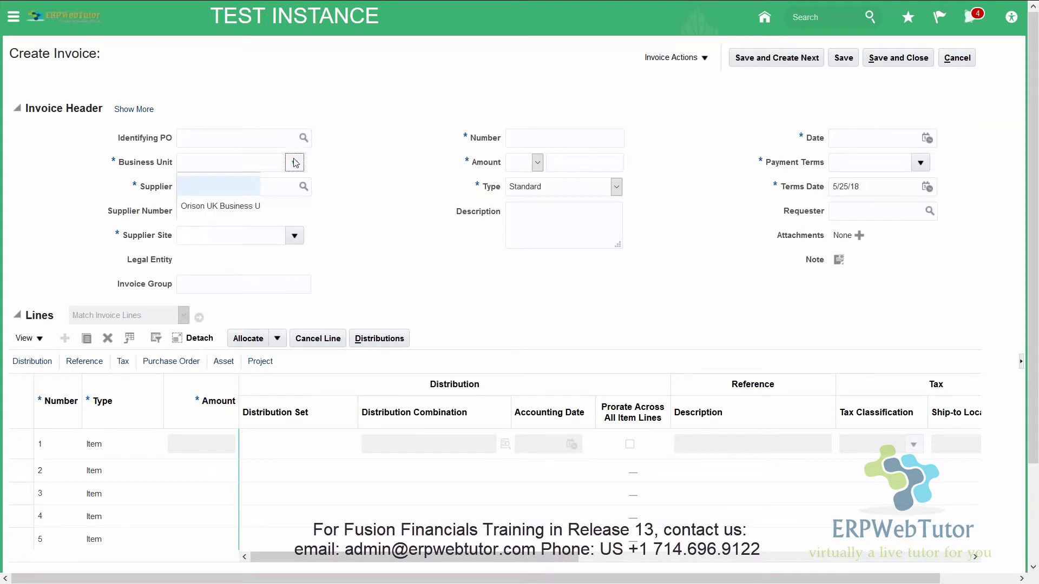
left_click(251, 206)
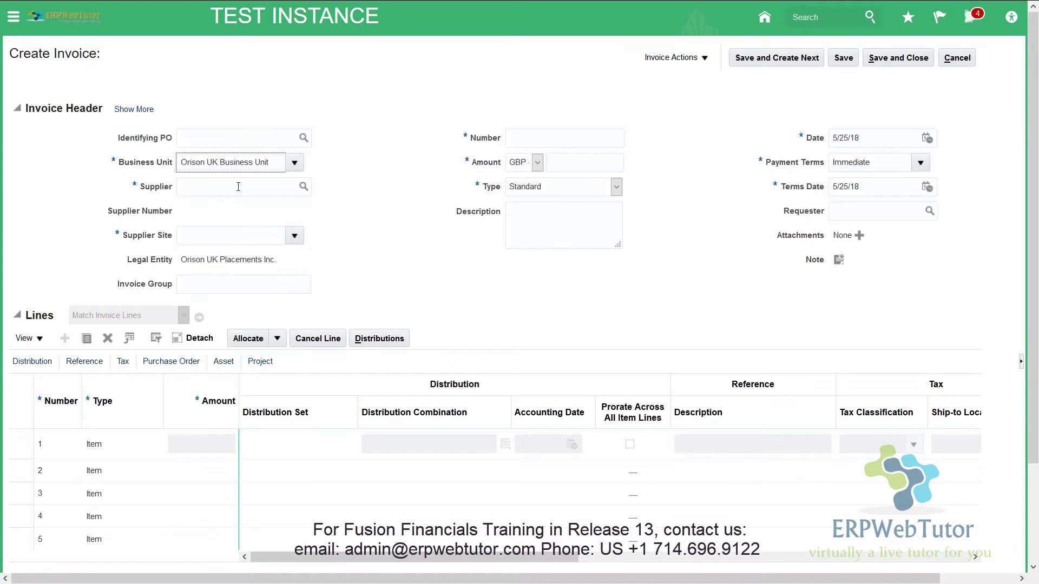
left_click(238, 186)
type("X")
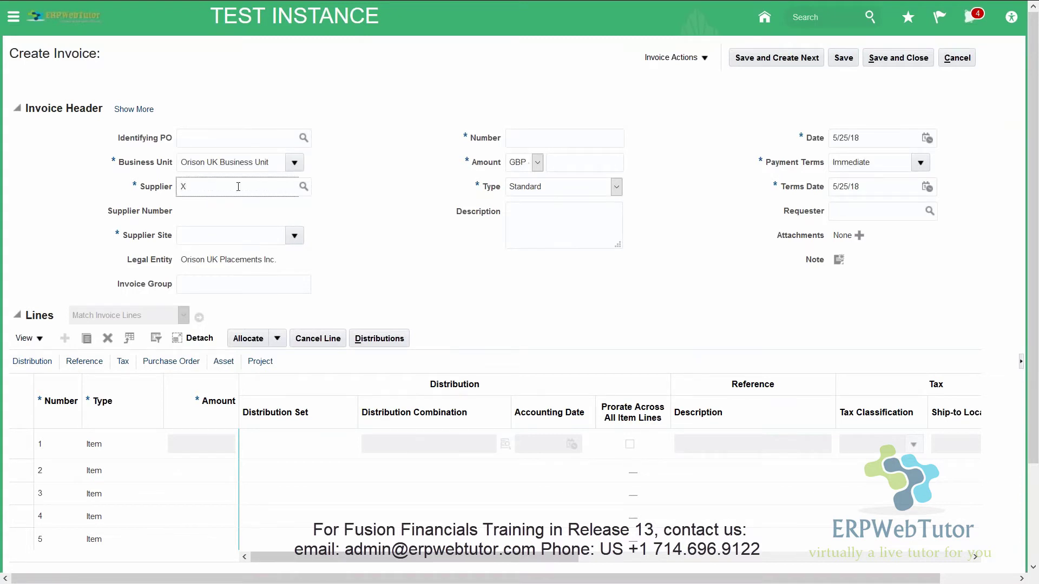
type("YX")
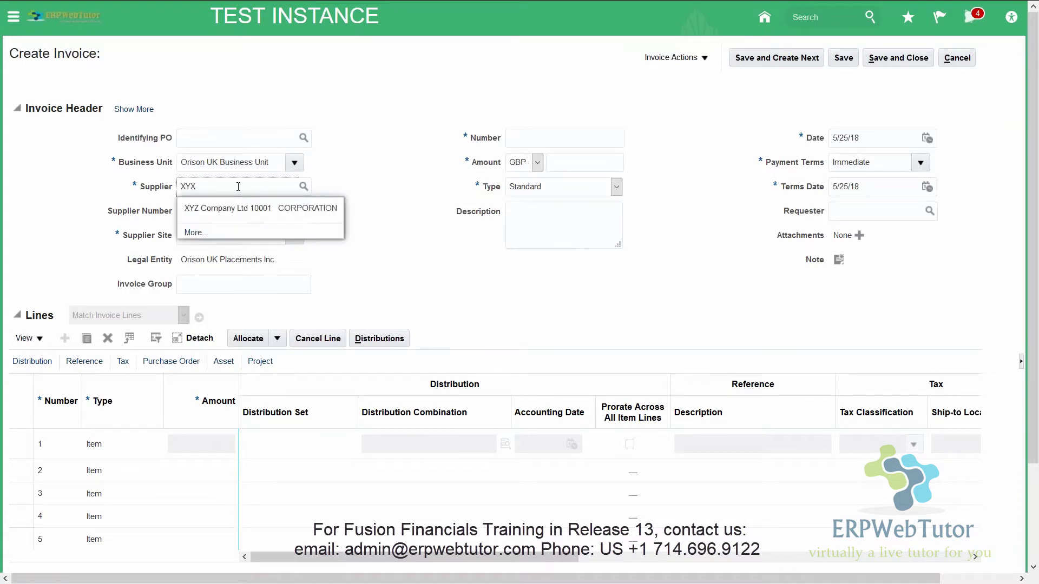
key("BackSpace")
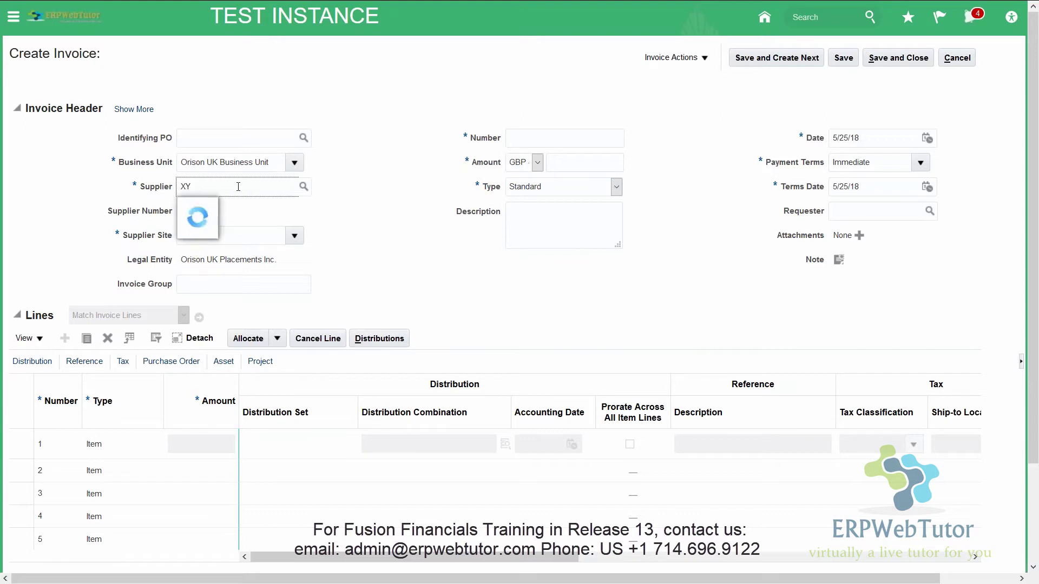
type("Z")
left_click(209, 210)
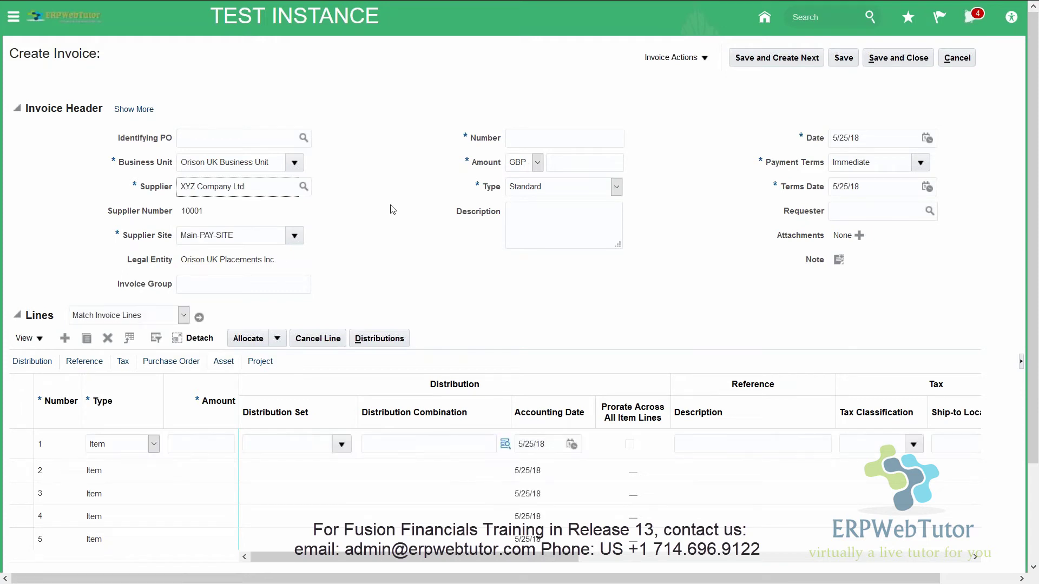
Enter invoice number APINV-102, amount 1,000.00 and description "VAT Only Invoice for Original Invoice No. APINV-101" in the header
left_click(542, 133)
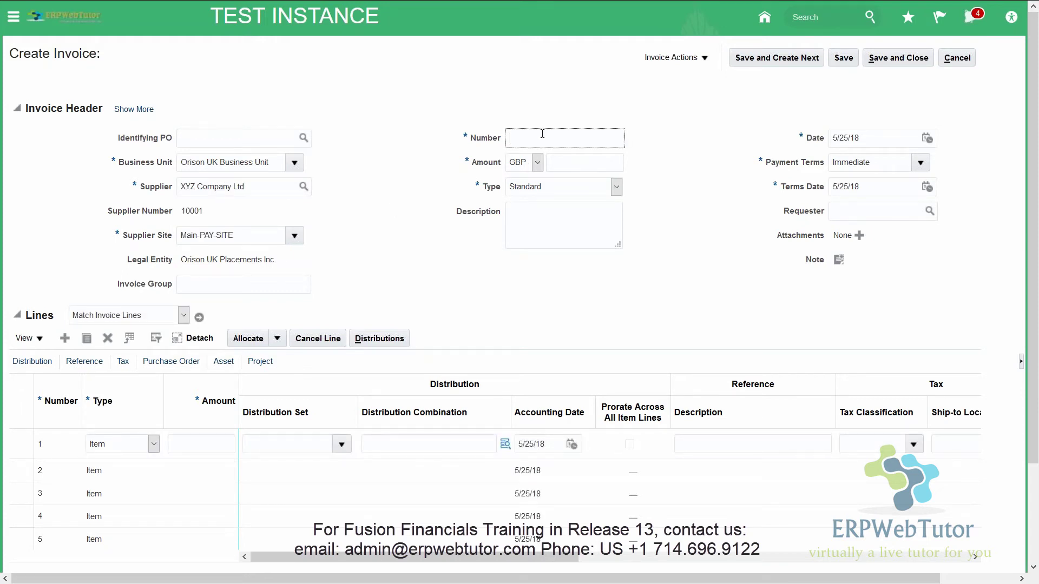
type("AP")
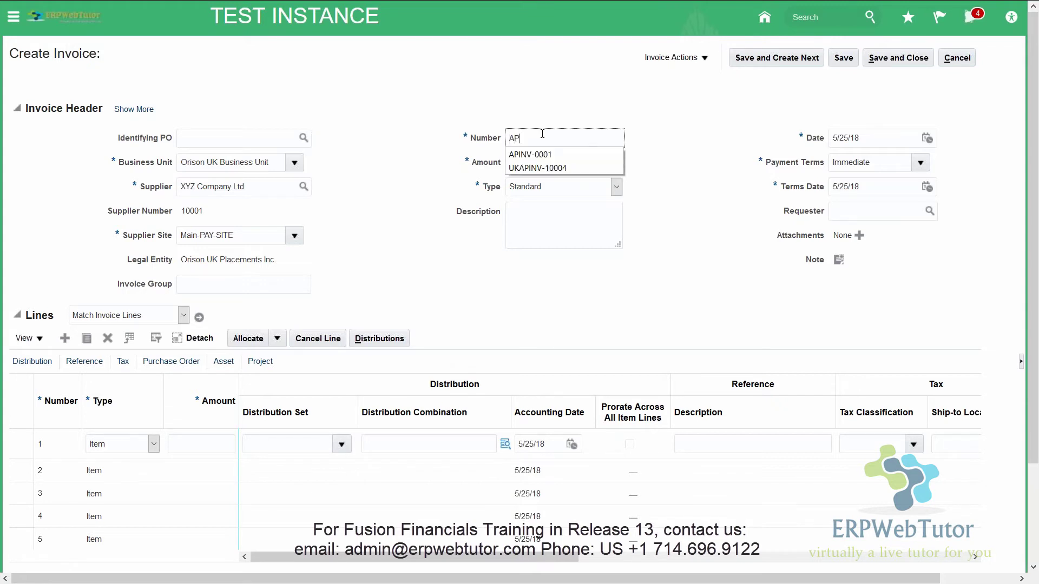
type("INV-1")
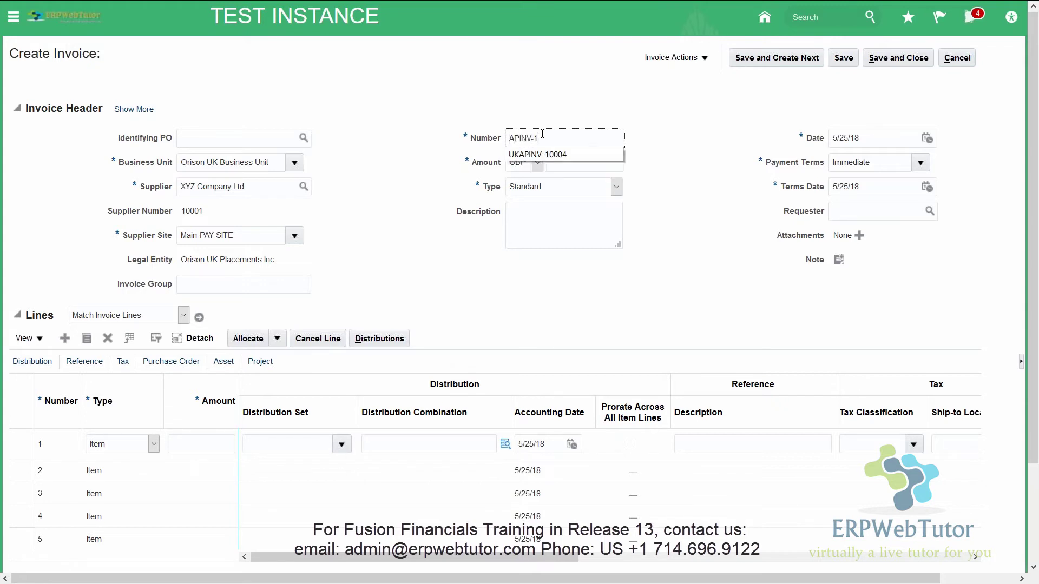
type("02")
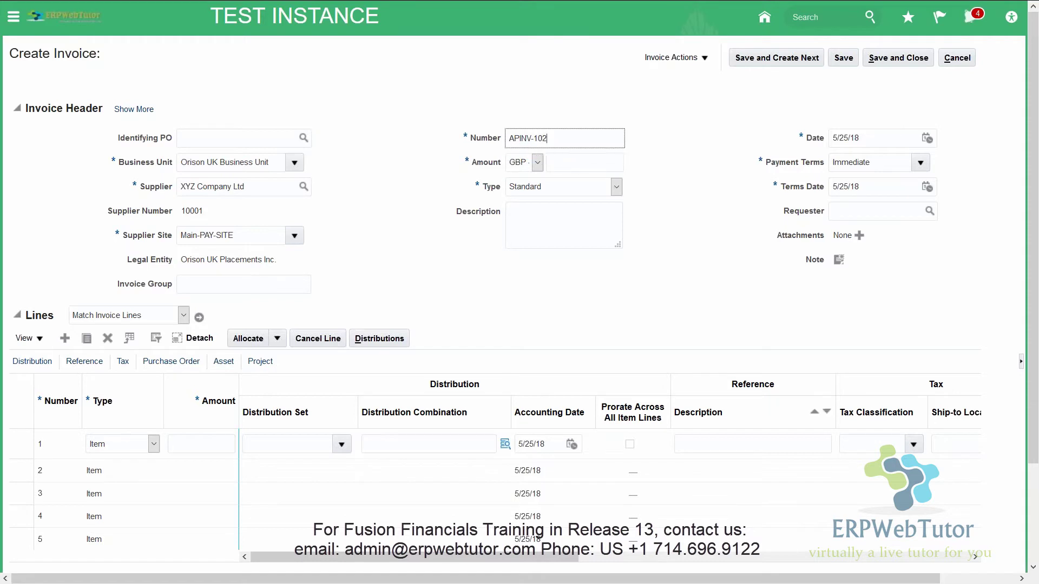
left_click(865, 524)
left_click(578, 165)
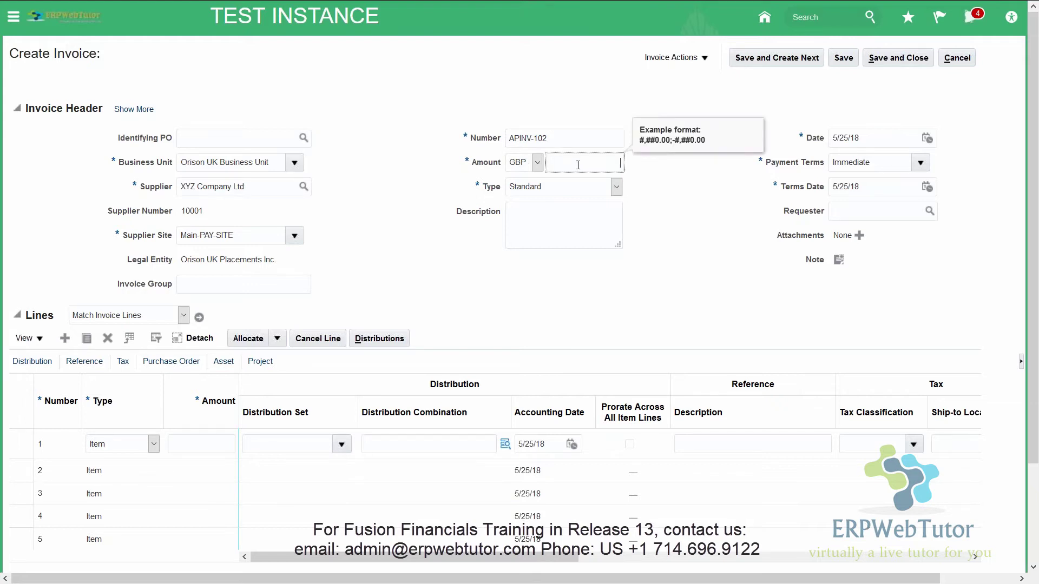
type("1000")
left_click(534, 228)
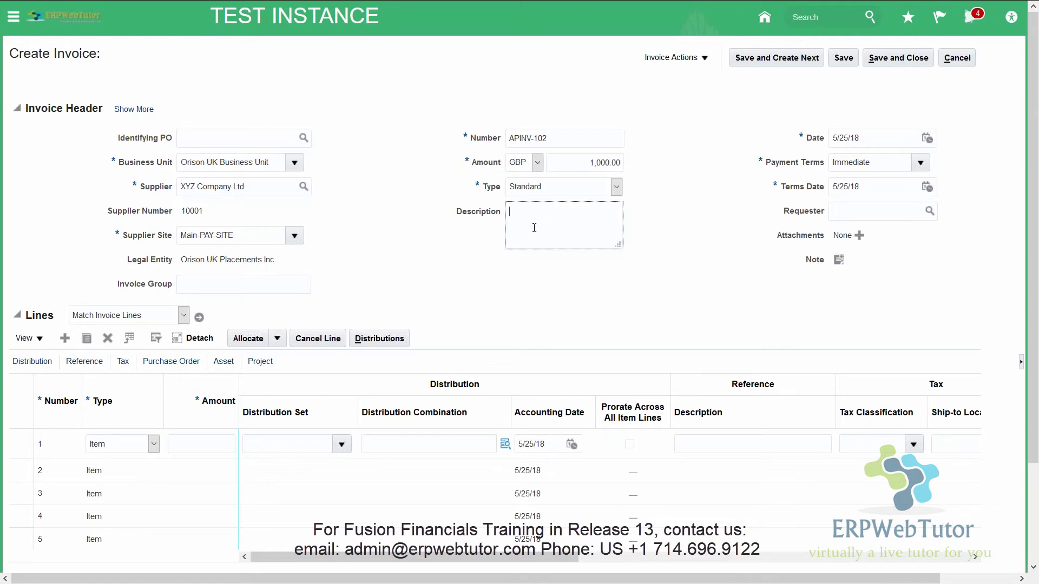
type("VAT Only Invoice for Original Invoice No. APINV-101")
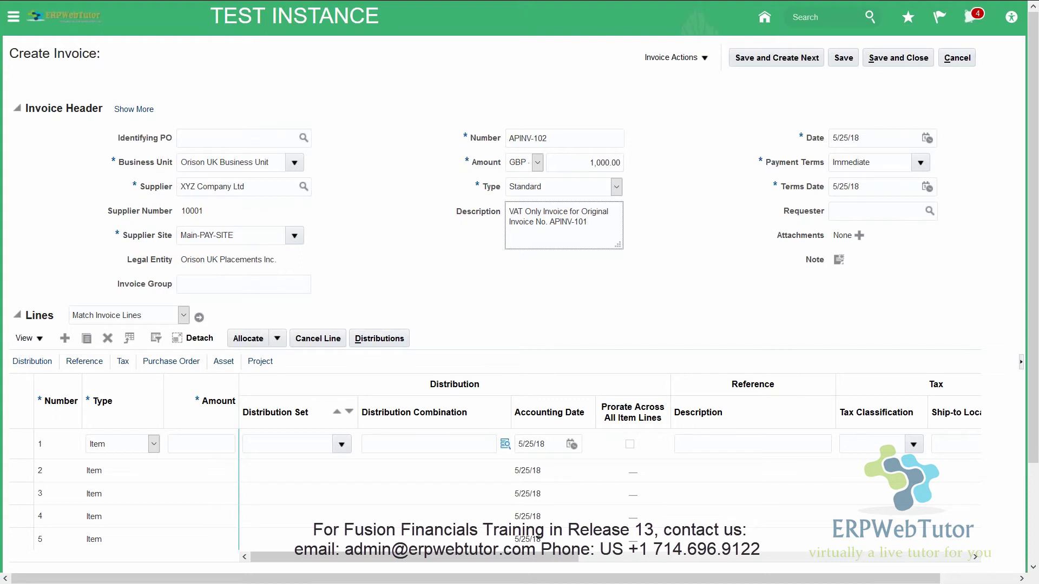
left_click(217, 444)
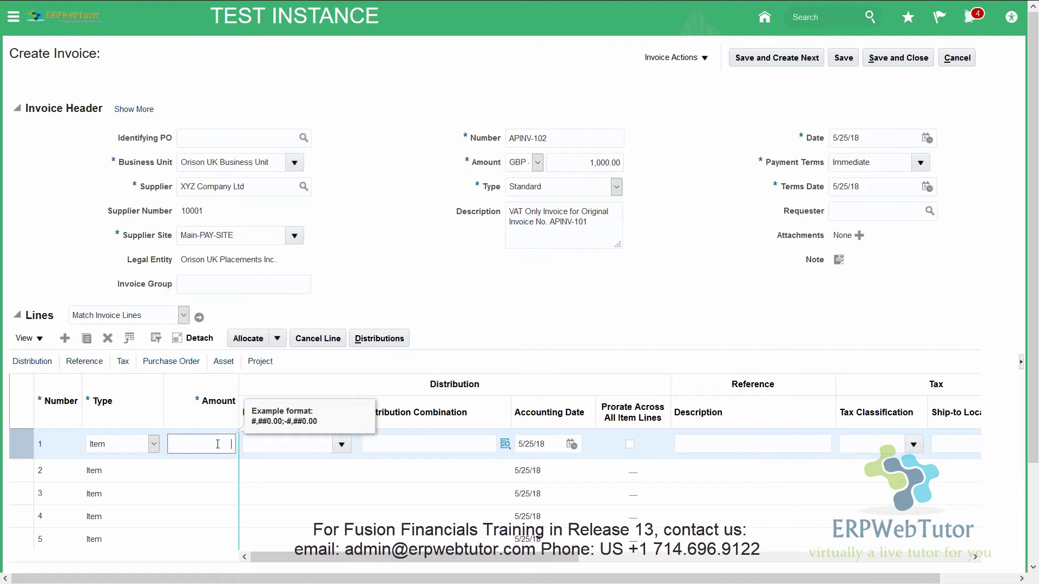
type("1000")
left_click(439, 451)
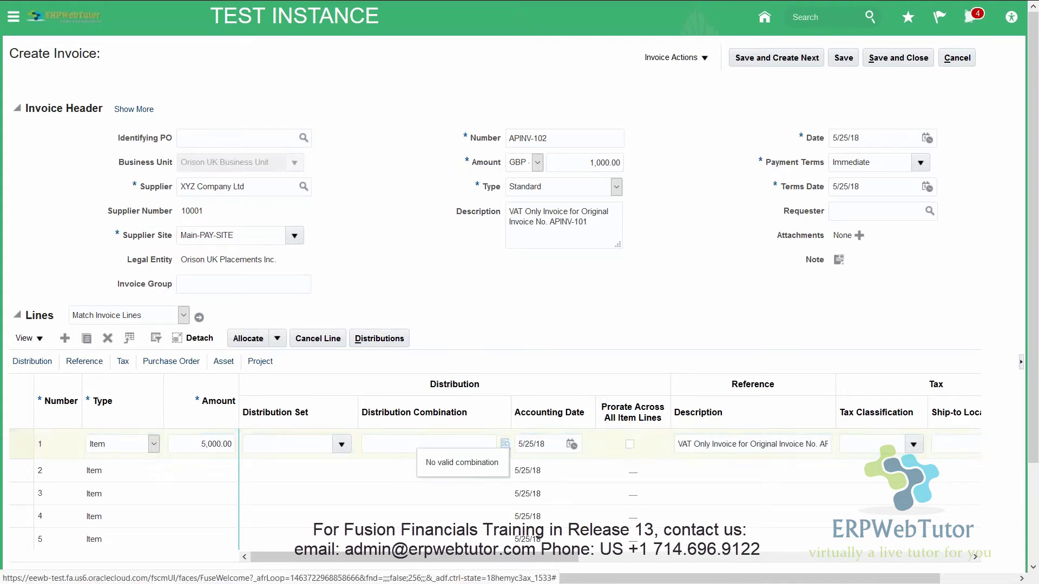
left_click(504, 444)
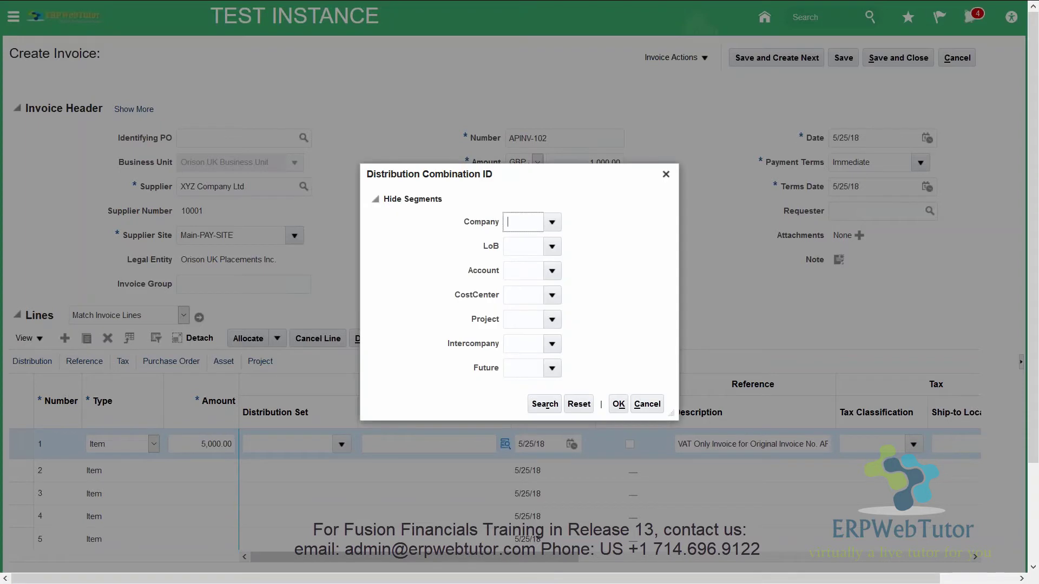
left_click(544, 404)
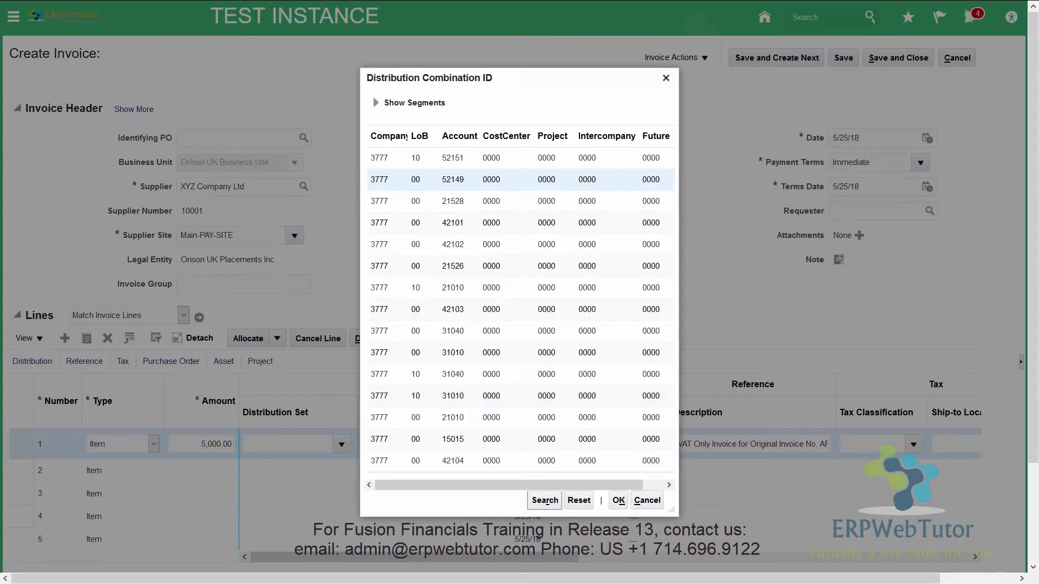
left_click(448, 178)
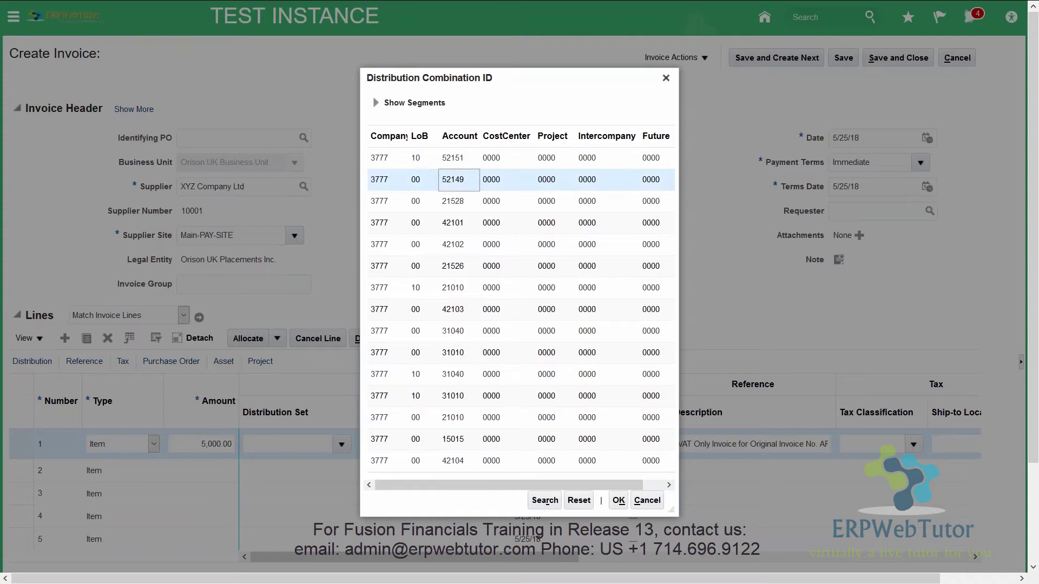
left_click(620, 503)
left_click(618, 501)
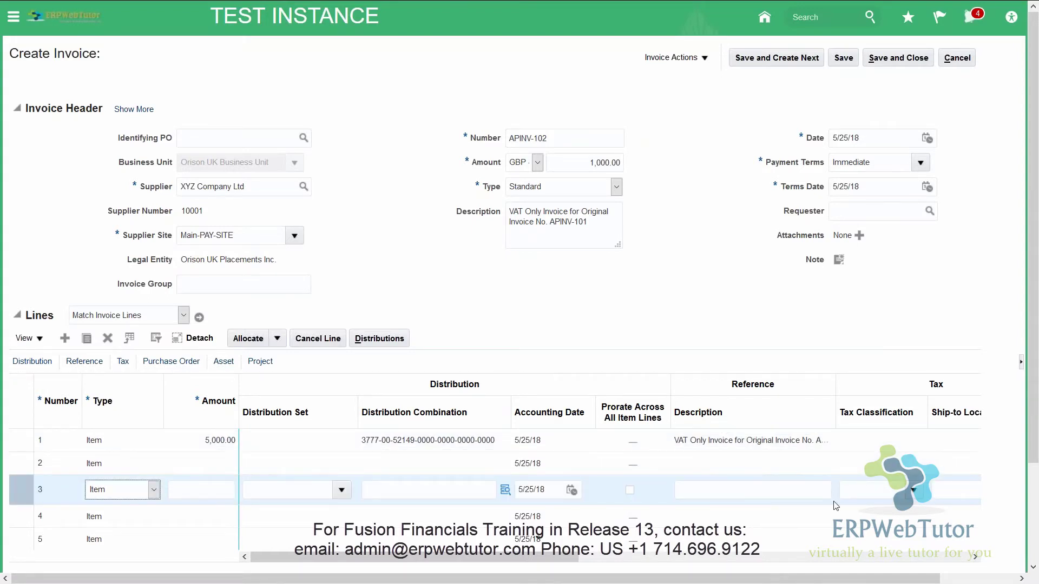
Set the tax classification of invoice line 1 to GB_STANDARD_VAT_RATE
left_click(789, 447)
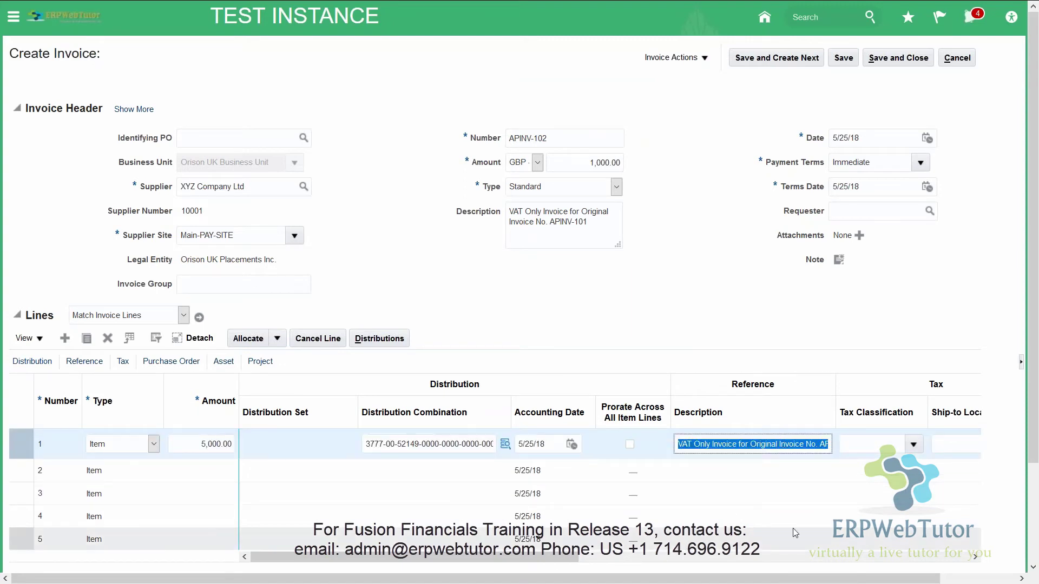
left_click(792, 556)
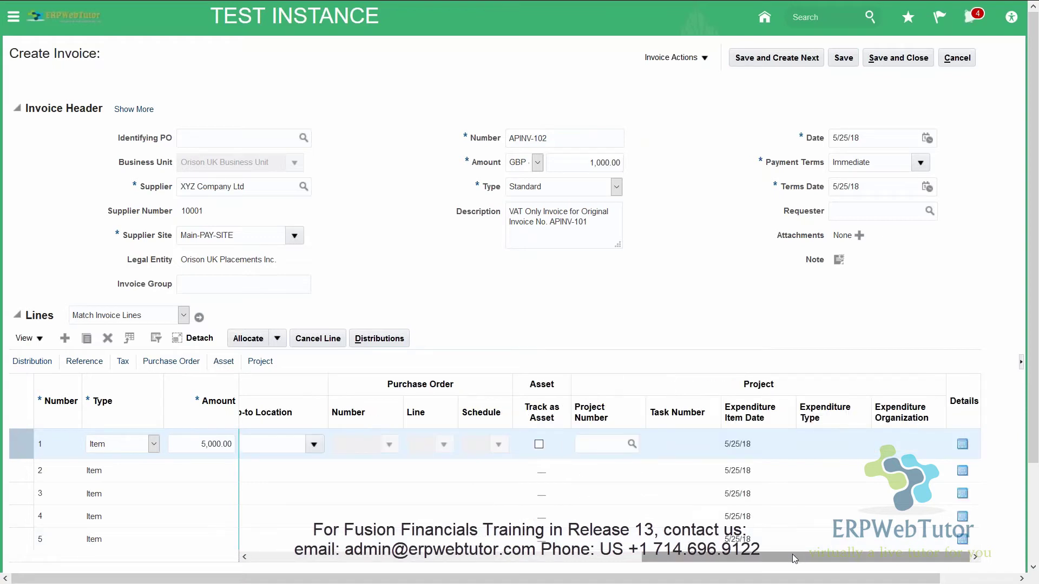
left_click(244, 556)
left_click(244, 557)
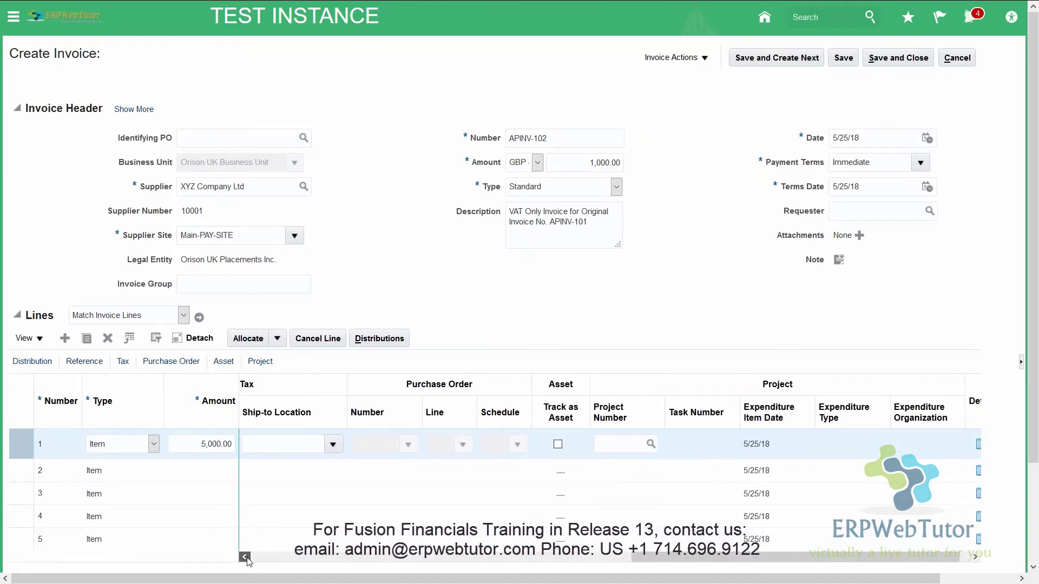
left_click(244, 556)
left_click(245, 557)
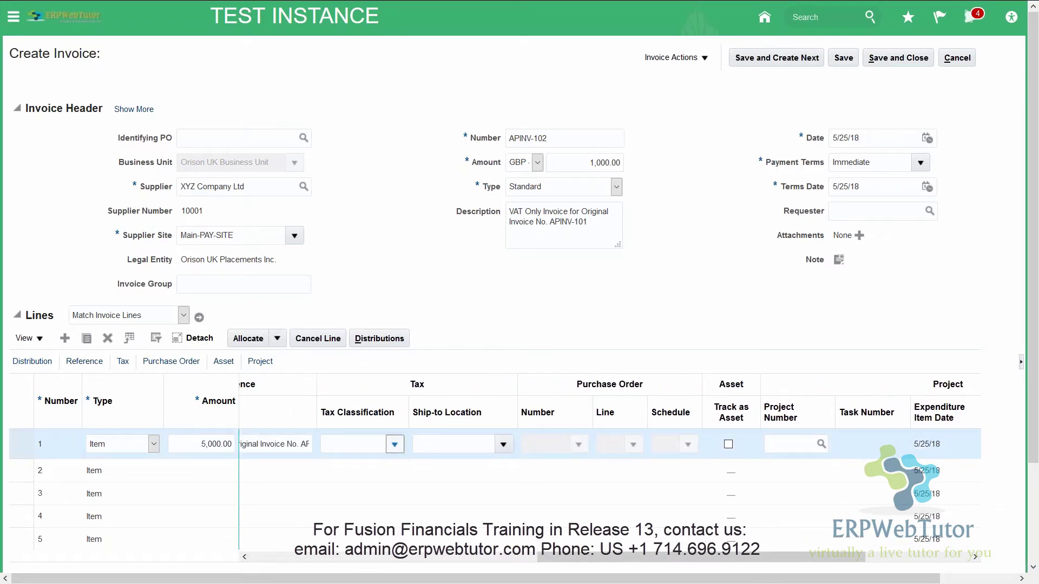
left_click(394, 444)
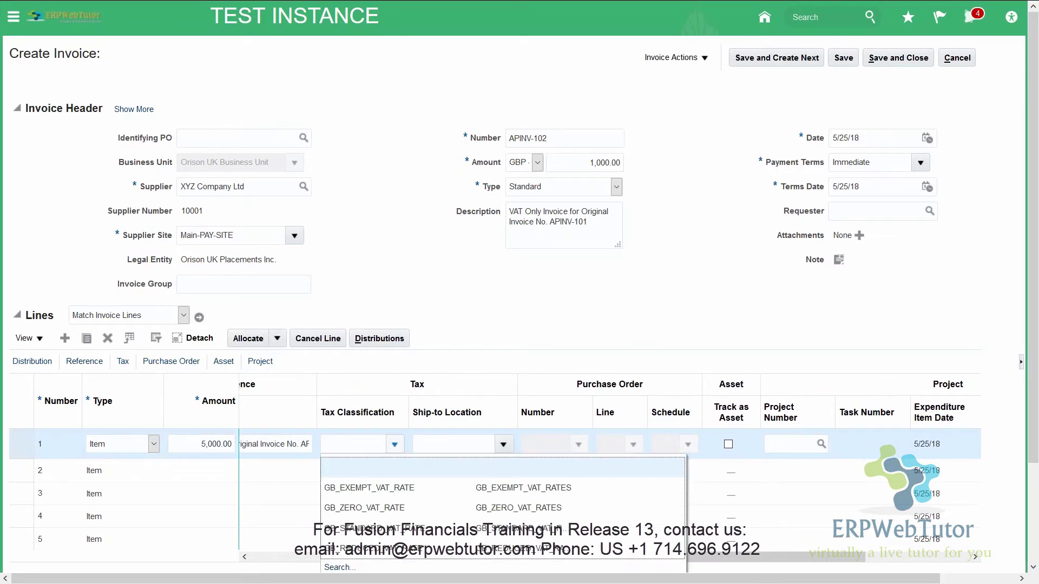
left_click(374, 525)
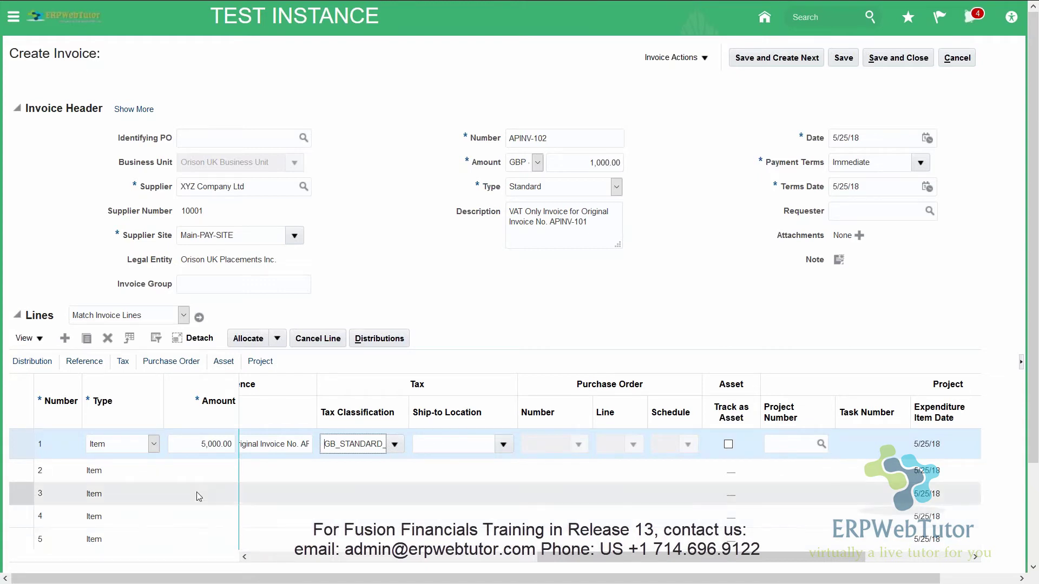
Duplicate invoice line 1 as line 2 and set the copy's amount to -5,000.00
left_click(87, 339)
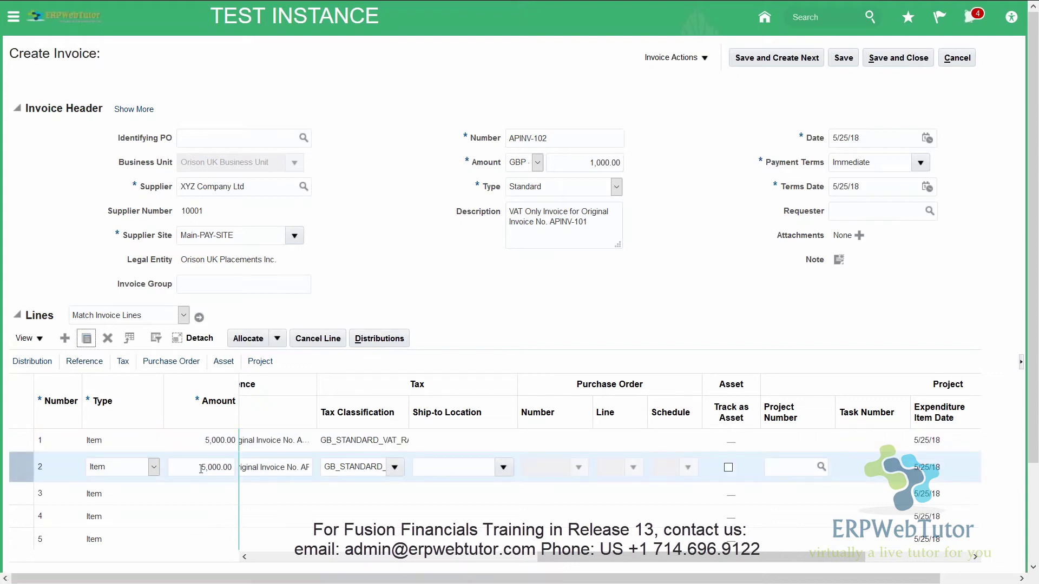
left_click(201, 469)
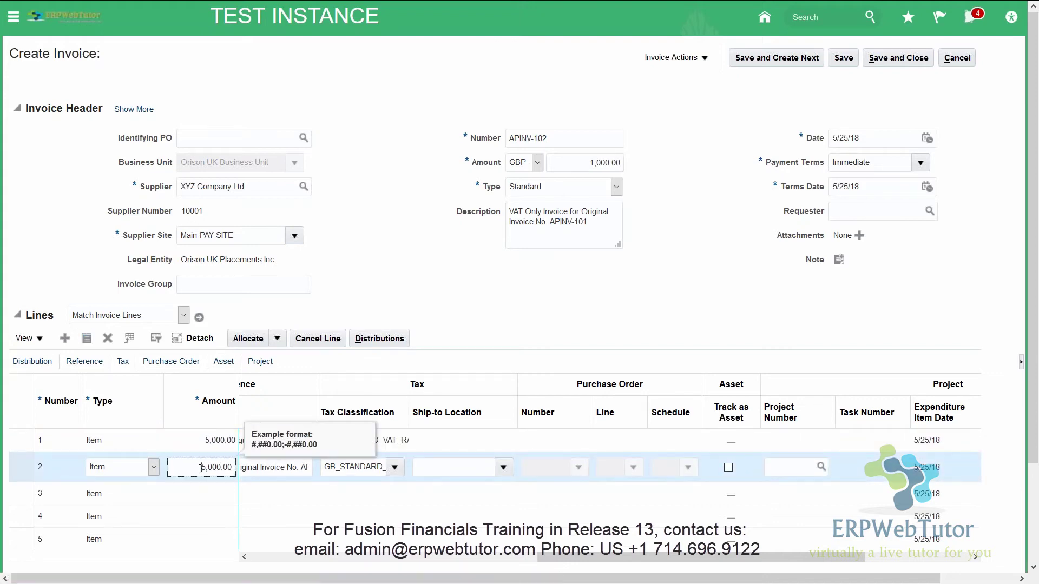
type("-")
Clear the tax classification on invoice line 2 and save the invoice
double_click(338, 466)
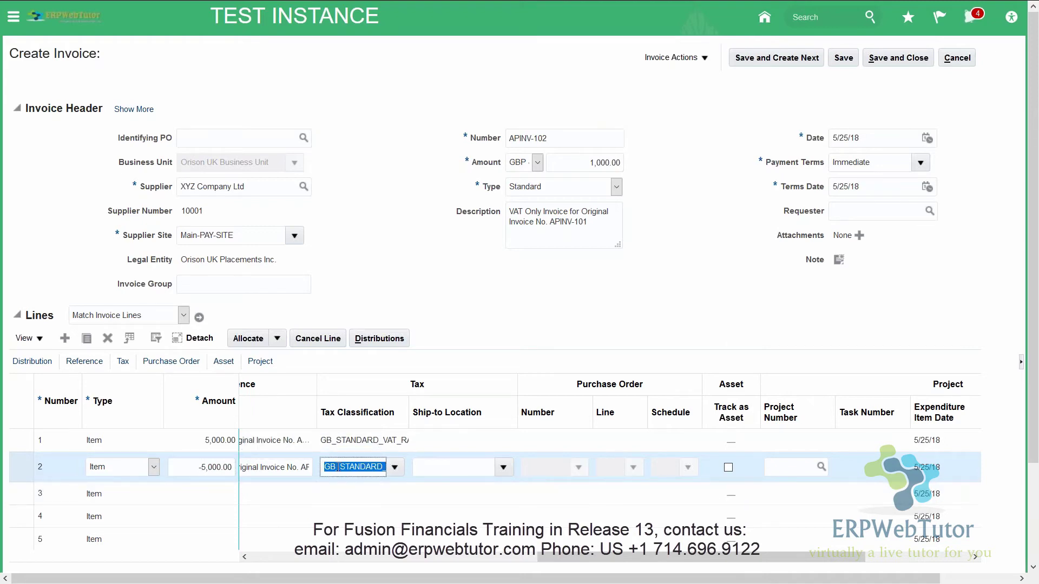
key("BackSpace")
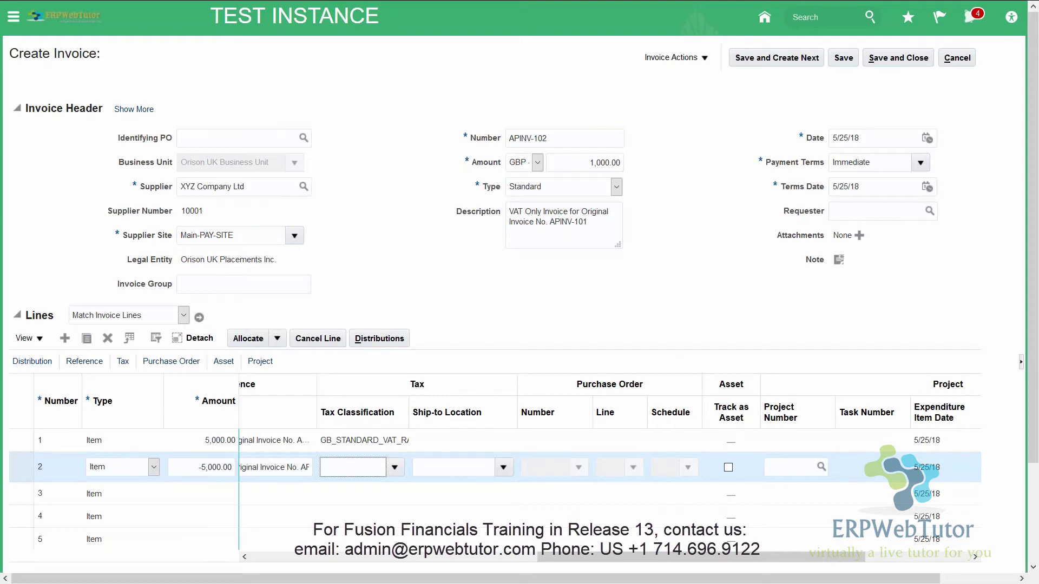
left_click(861, 529)
left_click(842, 60)
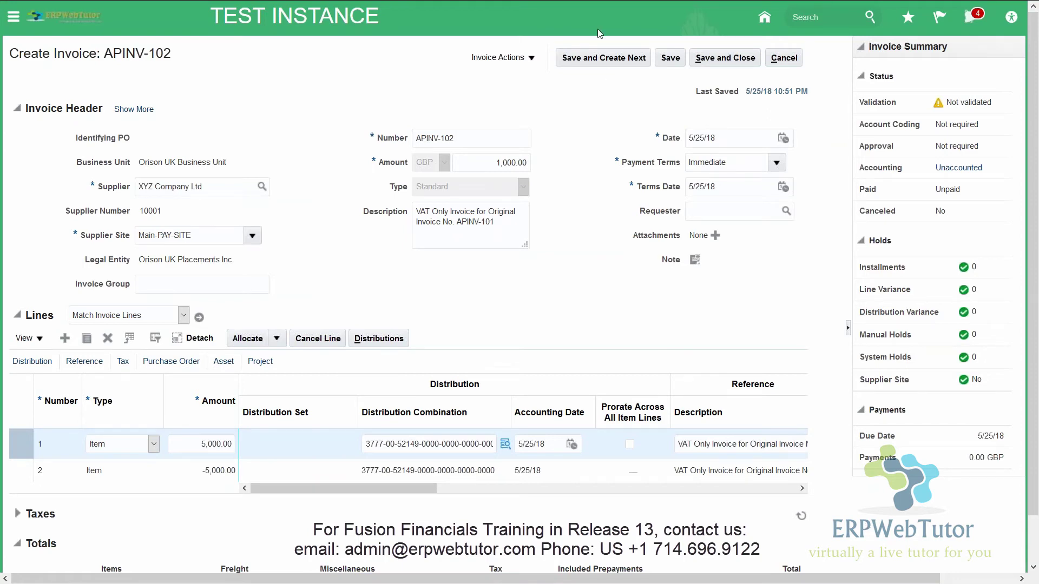
Validate invoice APINV-102 and post its accounting to the ledger
left_click(520, 69)
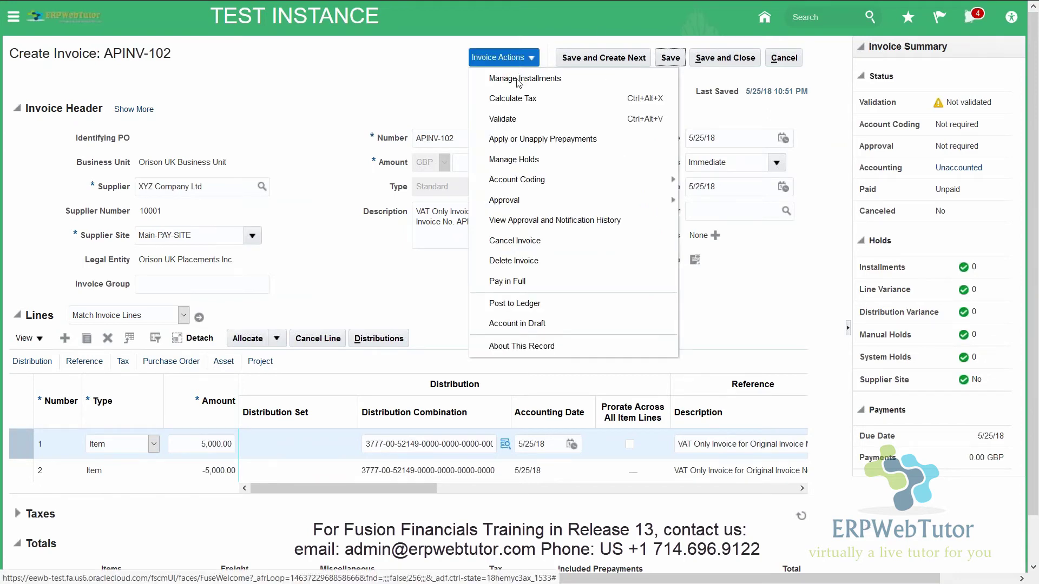
left_click(514, 120)
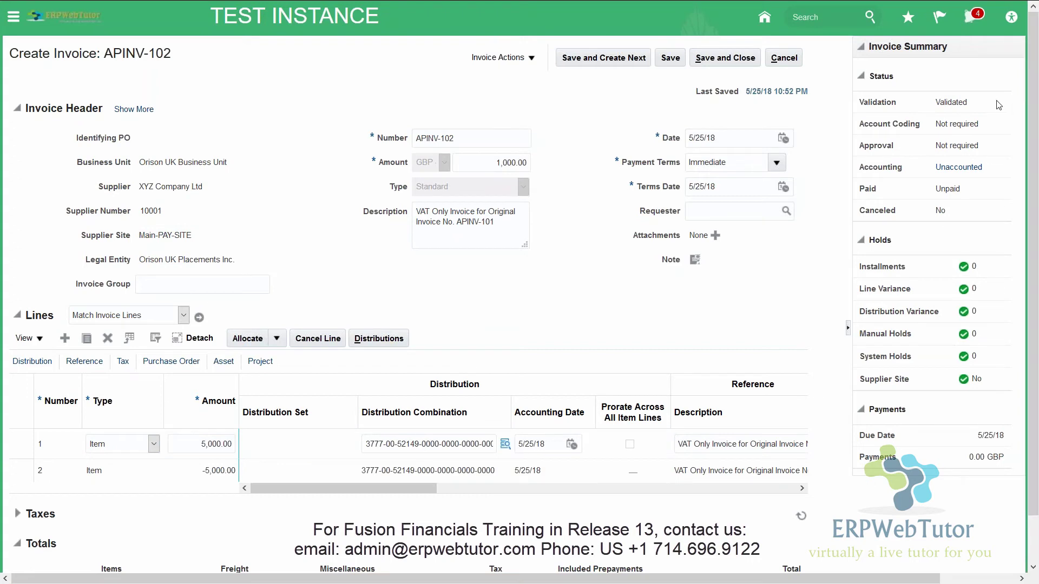
left_click(520, 52)
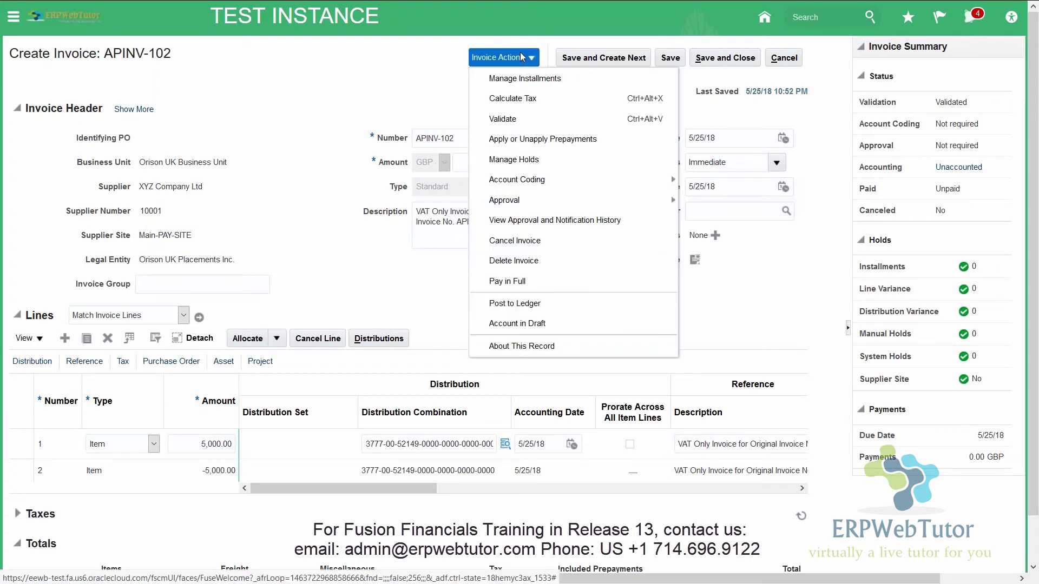
left_click(565, 311)
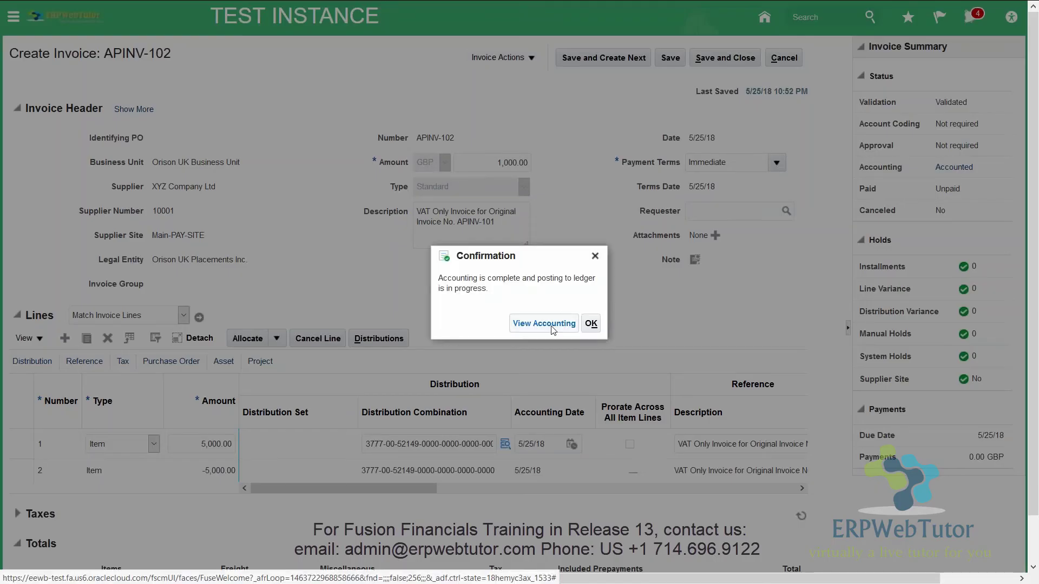
Review the posted invoice's accounting lines, close them, and expand the Taxes section to examine its transaction taxes
left_click(544, 324)
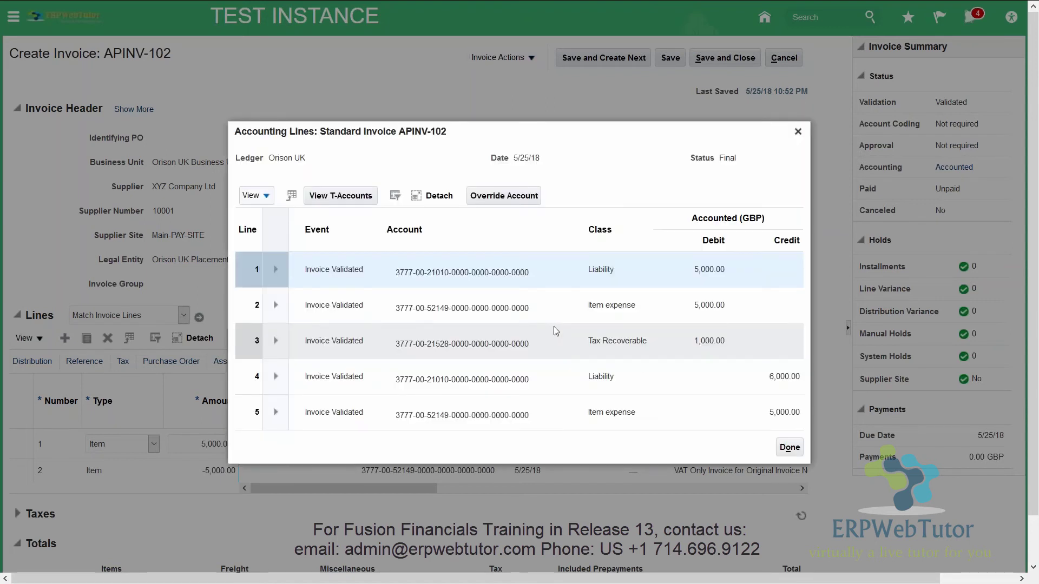
left_click(788, 451)
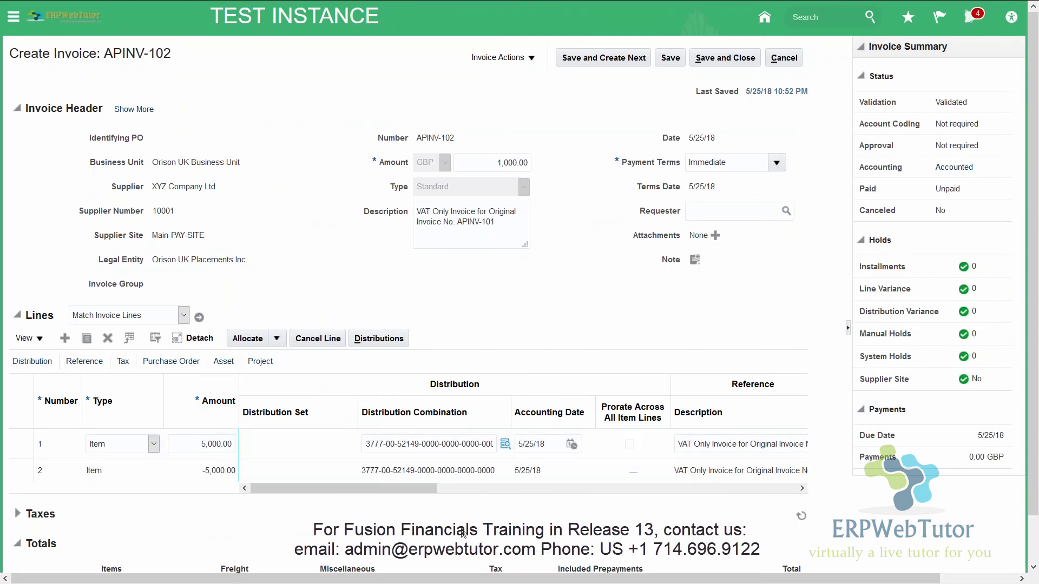
scroll(463, 535, "down", 1)
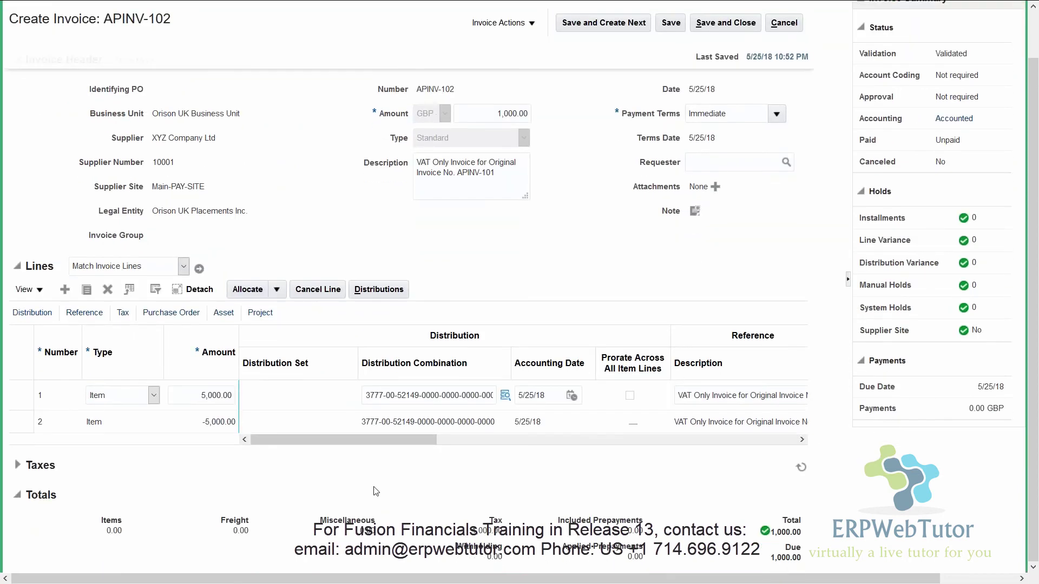
left_click(18, 466)
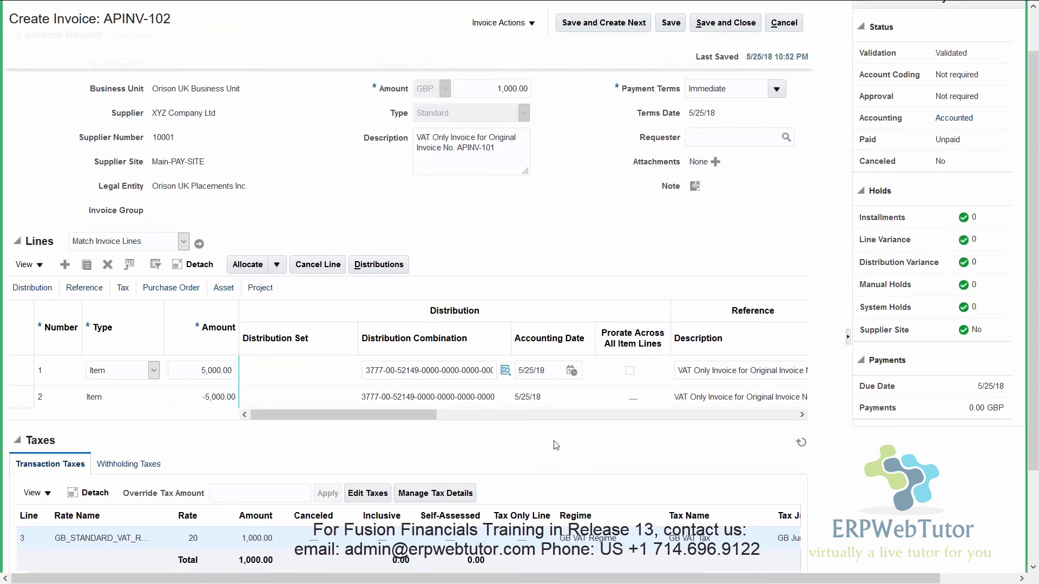
scroll(556, 445, "down", 2)
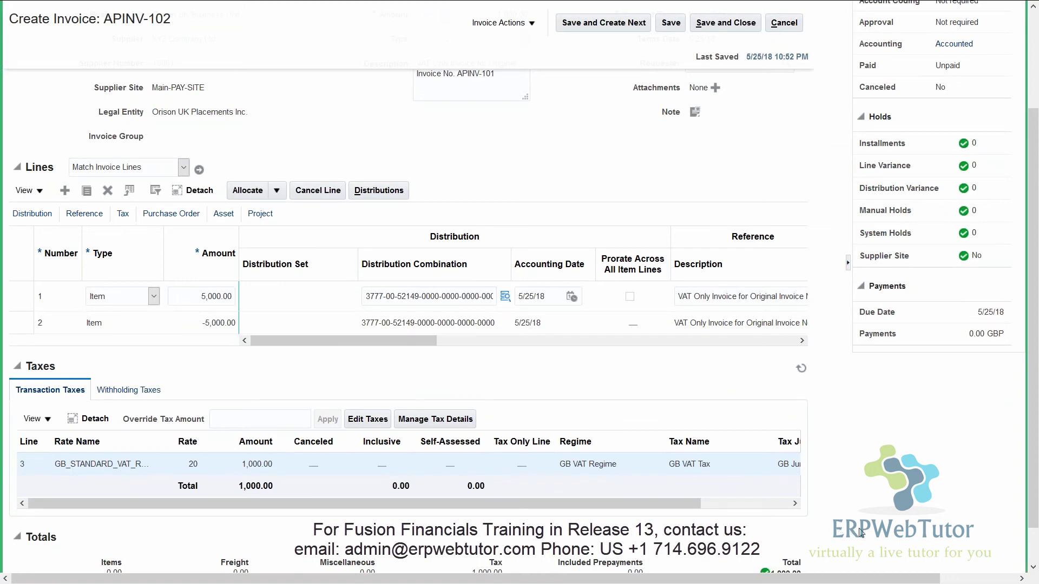
Reopen the invoice's accounting lines and view them as T-accounts, examining the debit entry in the Tax Recoverable account
mouse_move(517, 5)
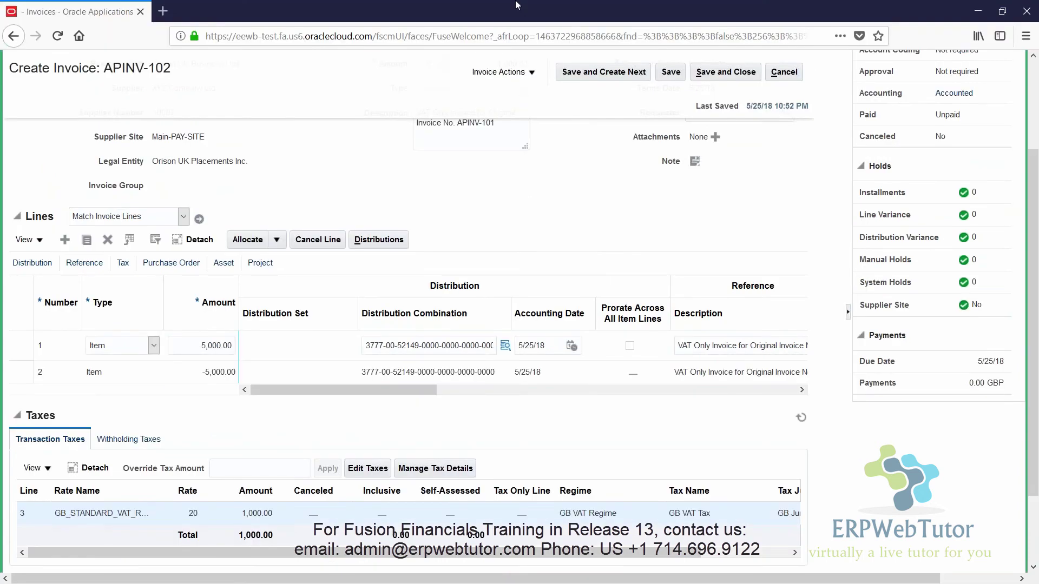
left_click(504, 71)
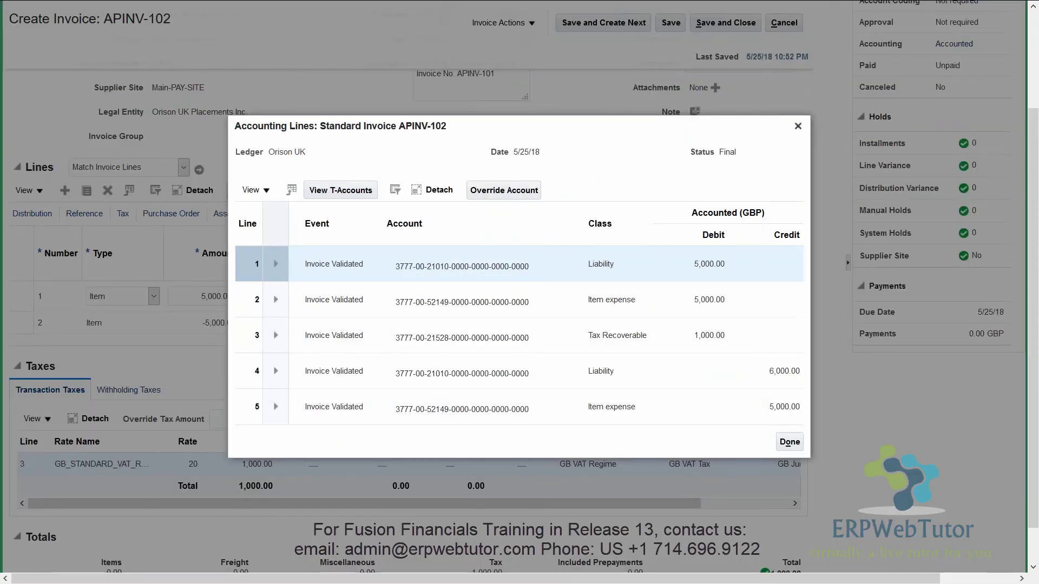
left_click(346, 191)
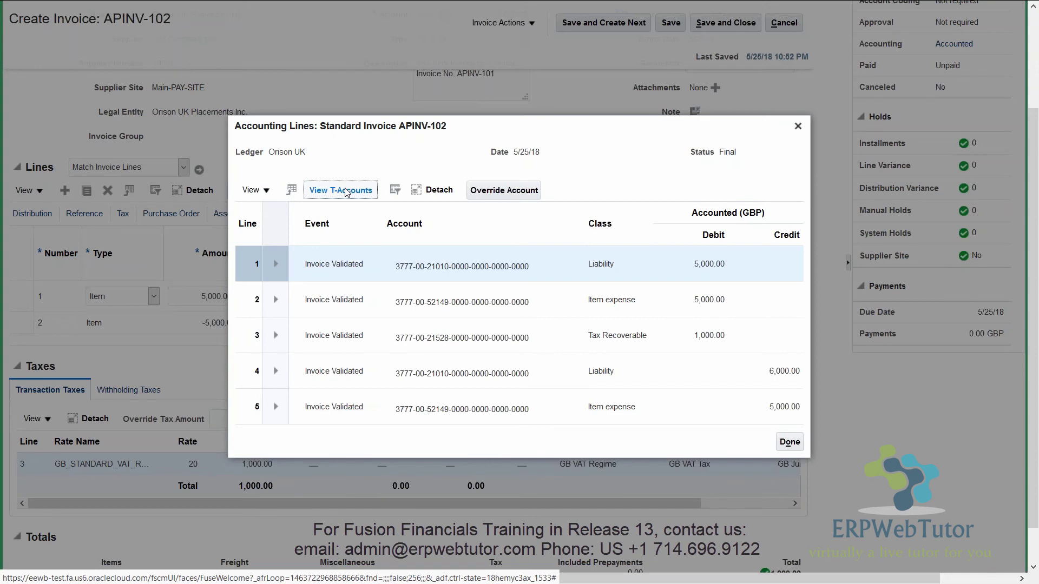
left_click(347, 190)
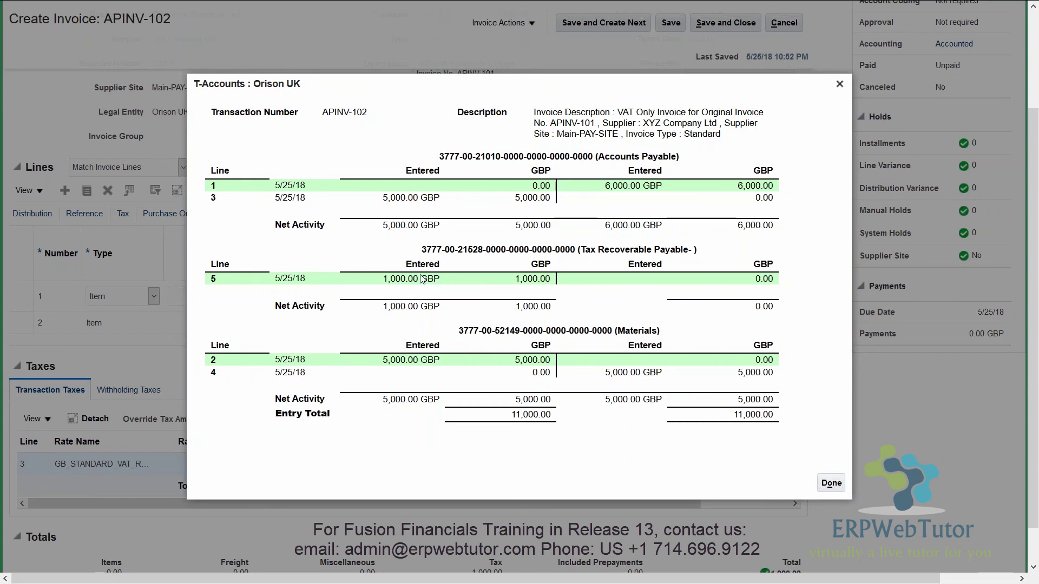
left_click_drag(421, 278, 407, 278)
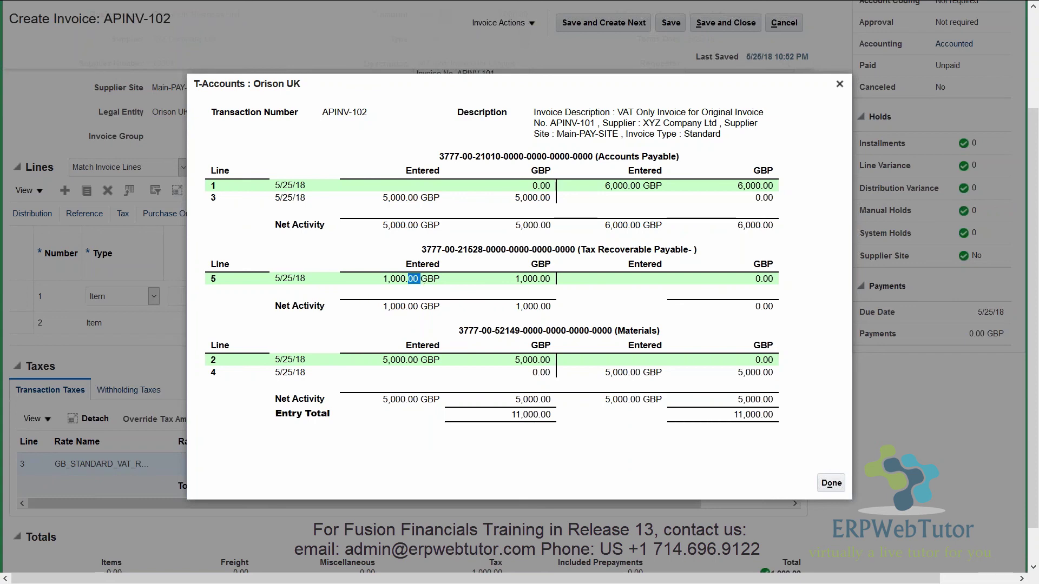